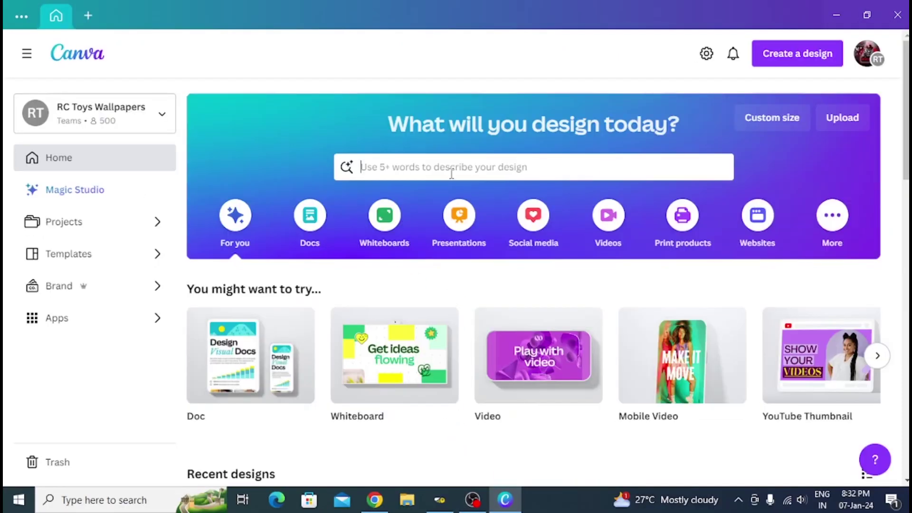
- Search the templates for "youtube shorts" and create a blank YouTube Shorts design
click(418, 162)
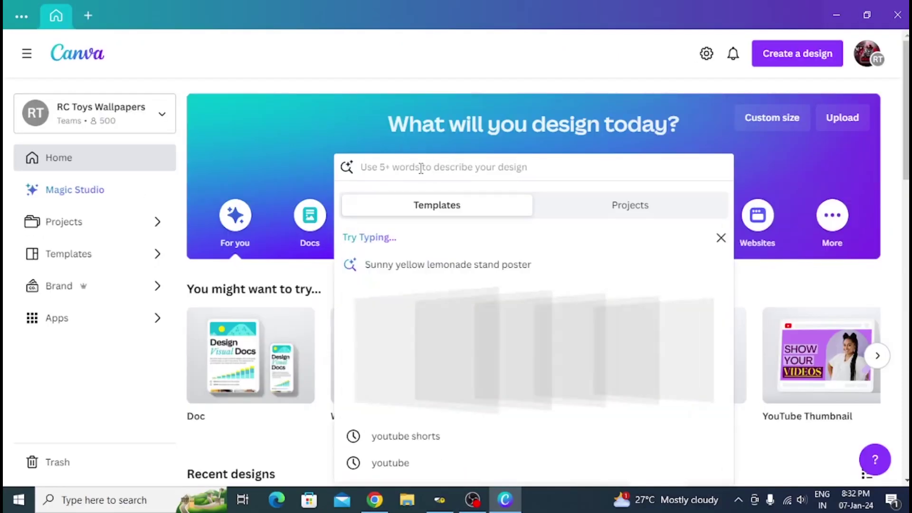
text(youtube shorts)
key(Return)
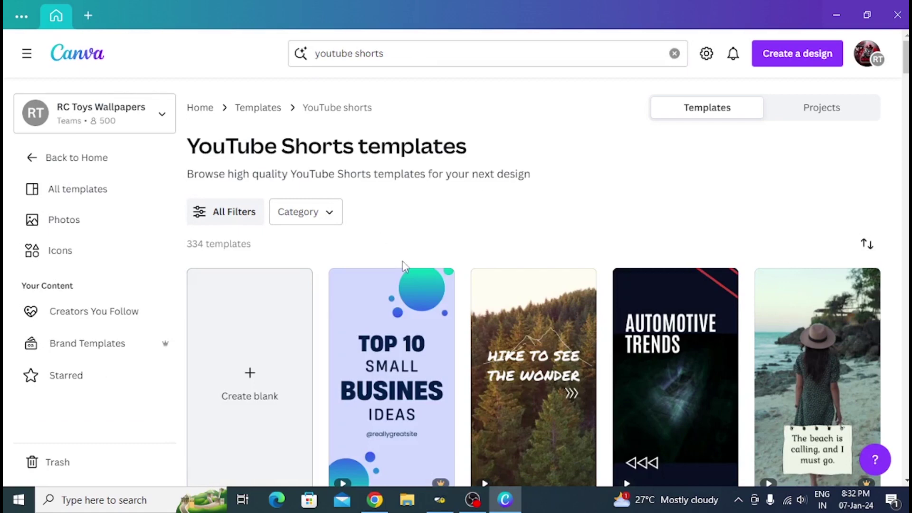
scroll(403, 266, down, 4)
scroll(248, 347, up, 3)
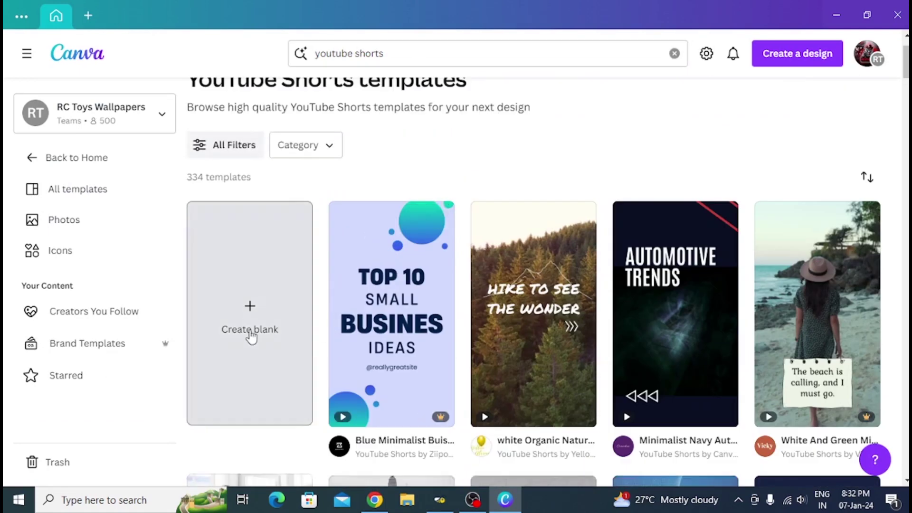
click(250, 335)
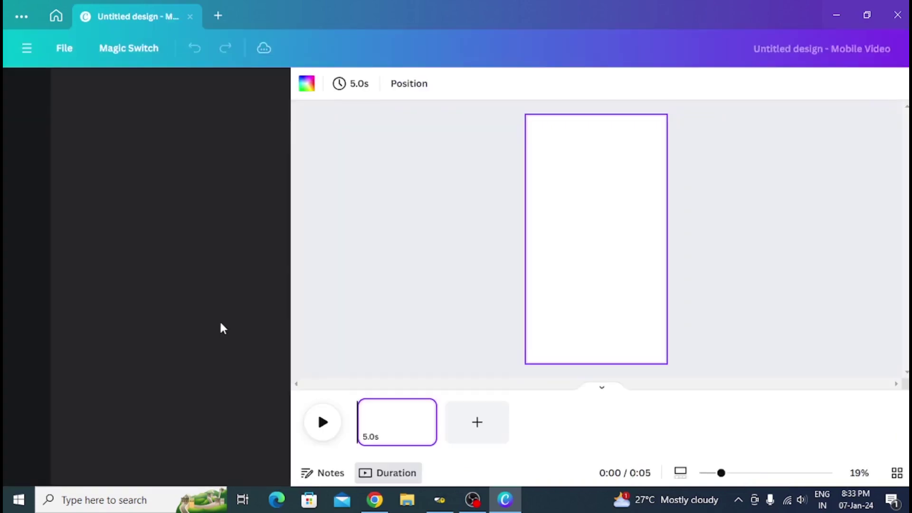
- Search the design elements for "beach"
click(26, 145)
click(136, 90)
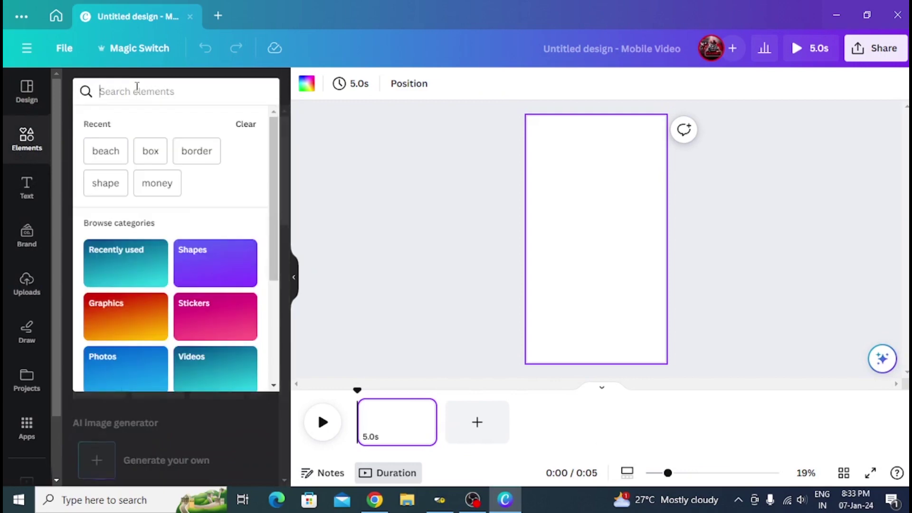
text(beazh)
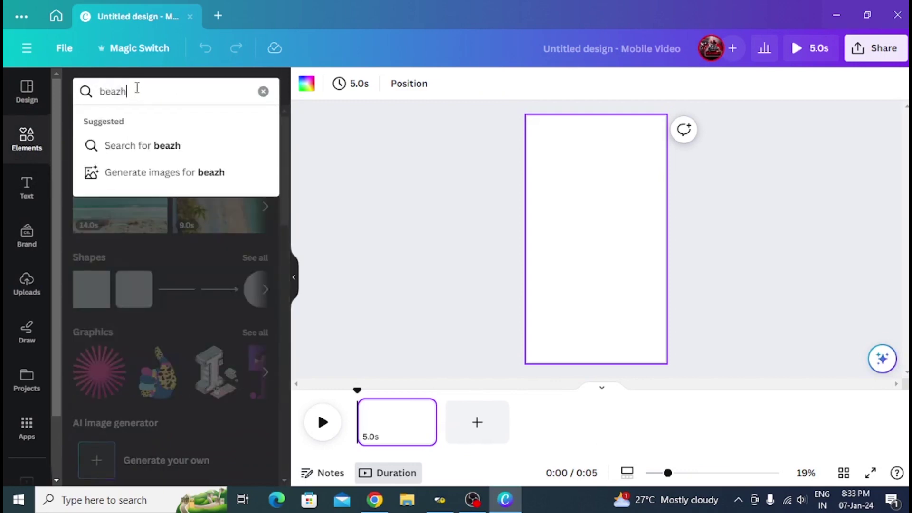
key(Return)
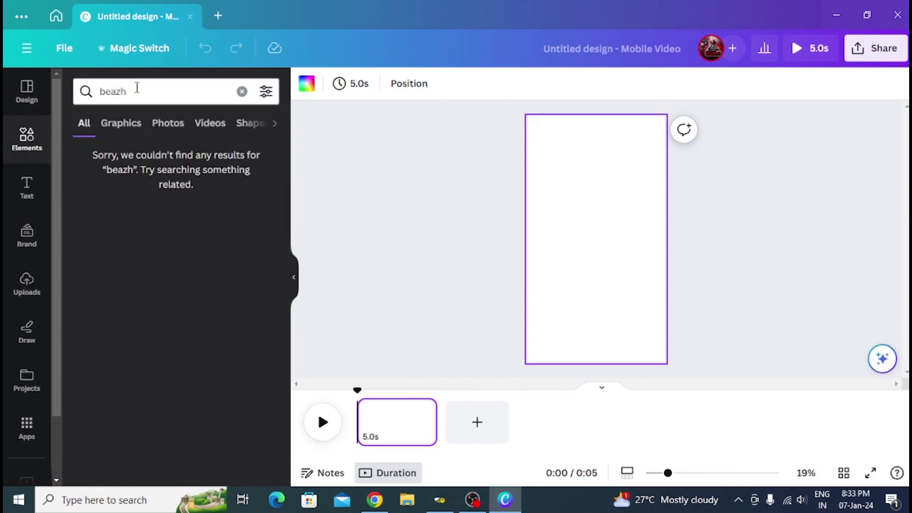
click(122, 92)
key(BackSpace)
text(c)
key(Return)
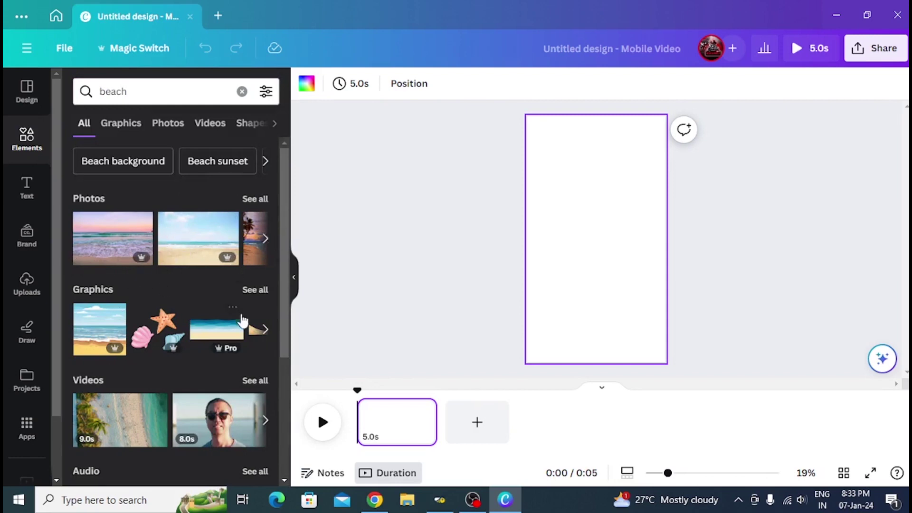
- Fill the blank page with the 32-second vertical sunset beach video and trim the clip to 6.0 seconds
scroll(242, 321, down, 3)
click(259, 251)
scroll(211, 309, down, 2)
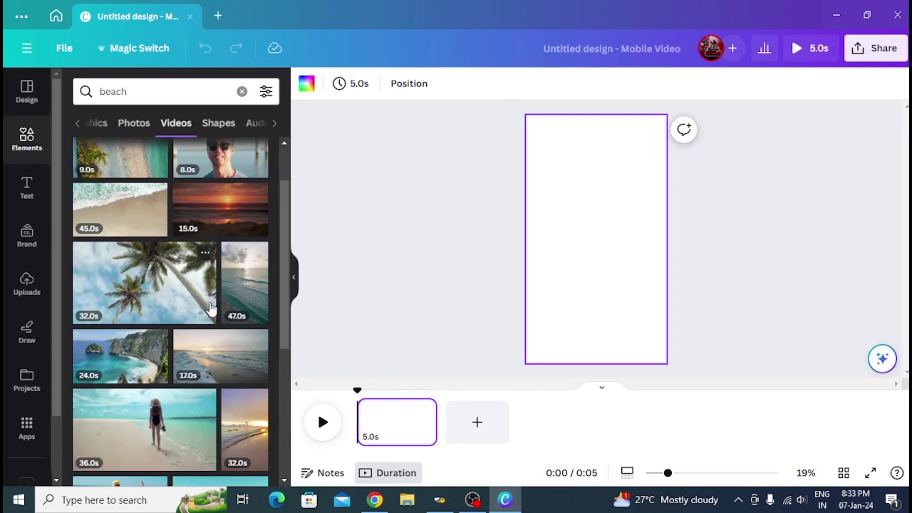
scroll(211, 309, down, 3)
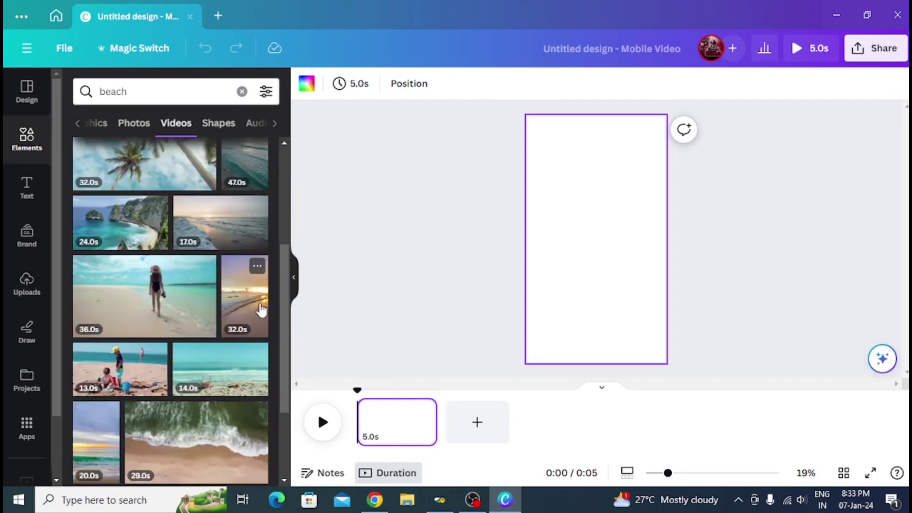
drag(261, 309, 530, 220)
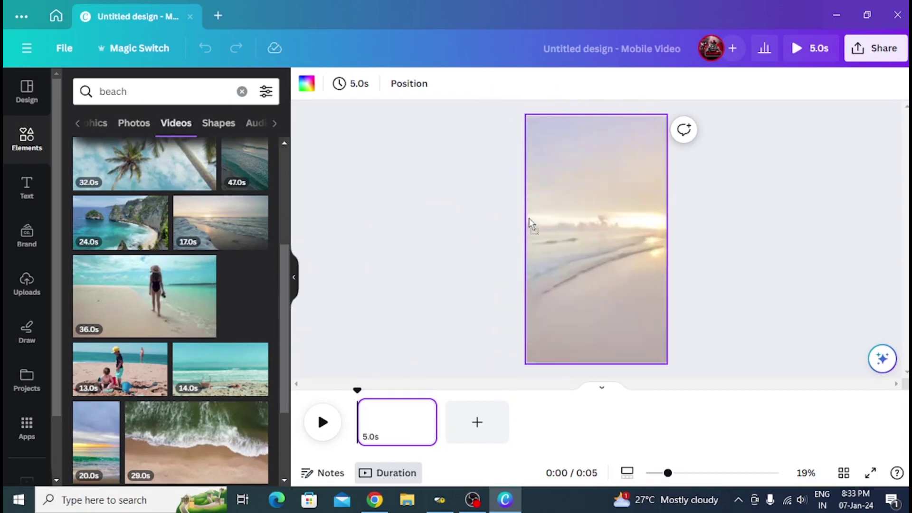
drag(594, 224, 593, 225)
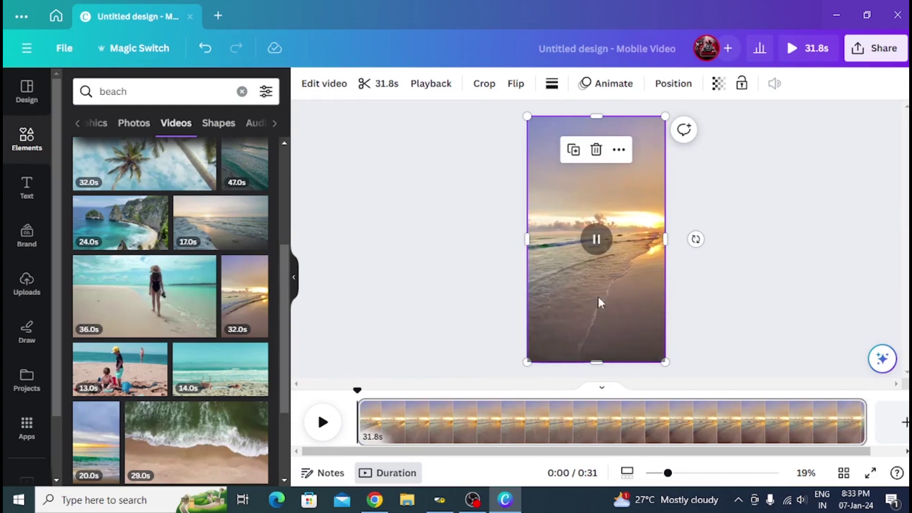
click(824, 191)
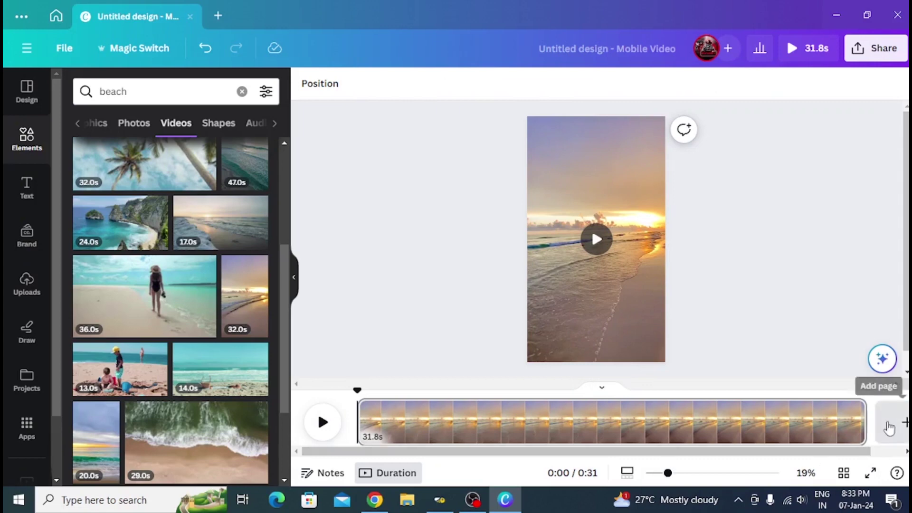
drag(860, 423, 359, 388)
click(436, 293)
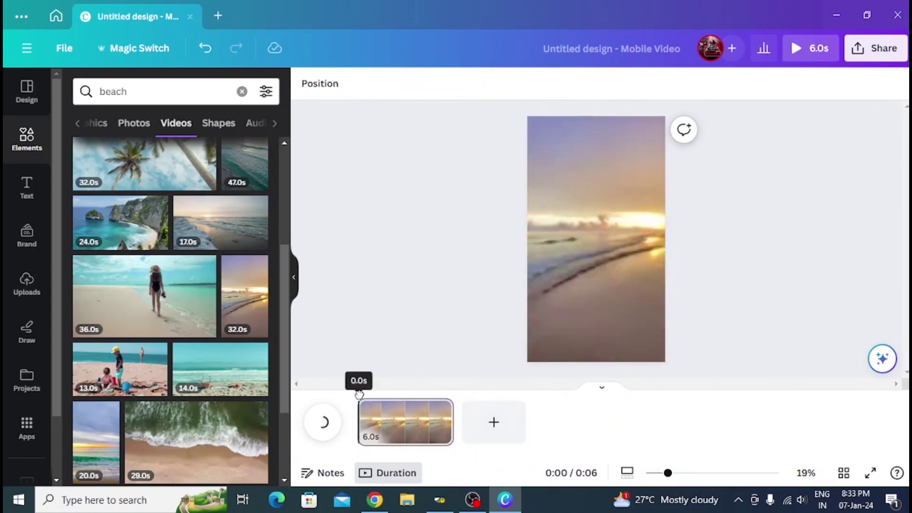
- Add a heading reading "TOPIC" and centre it horizontally near the top of the page
click(29, 184)
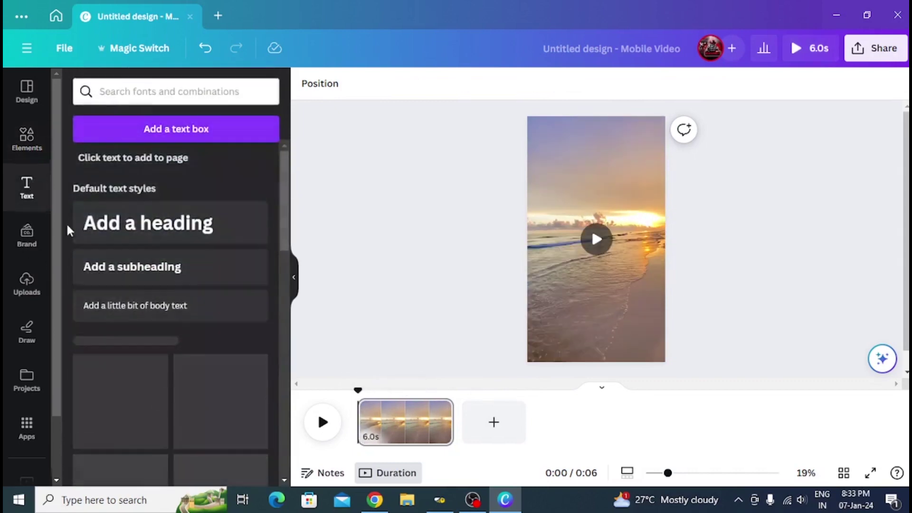
drag(179, 233, 635, 165)
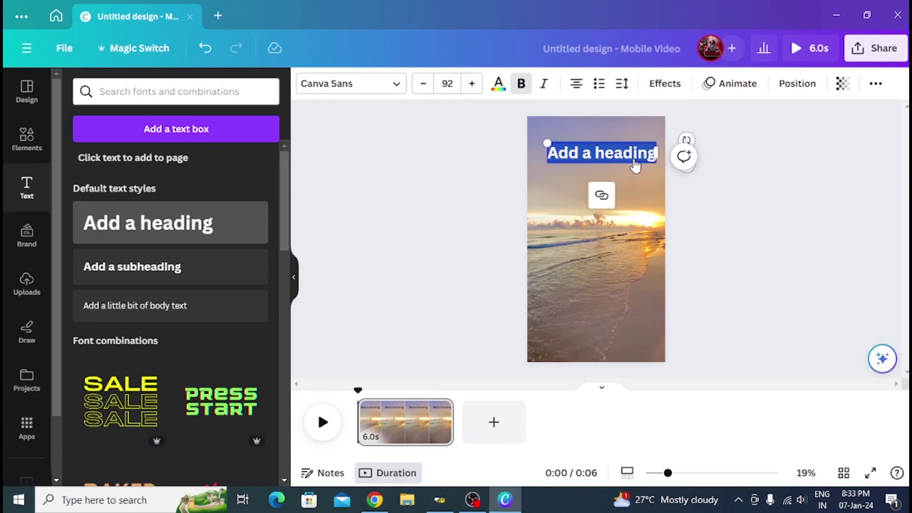
key(BackSpace)
text(TOp)
key(BackSpace)
text(PIC)
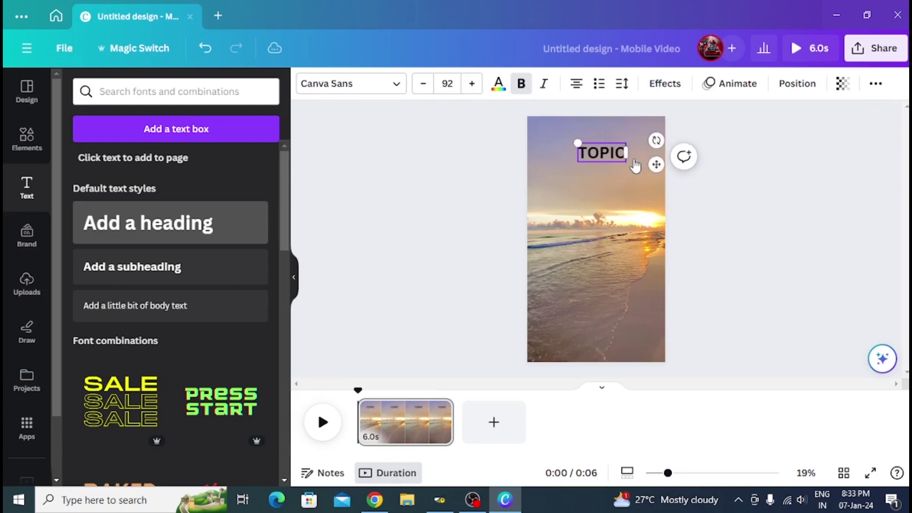
drag(654, 165, 648, 163)
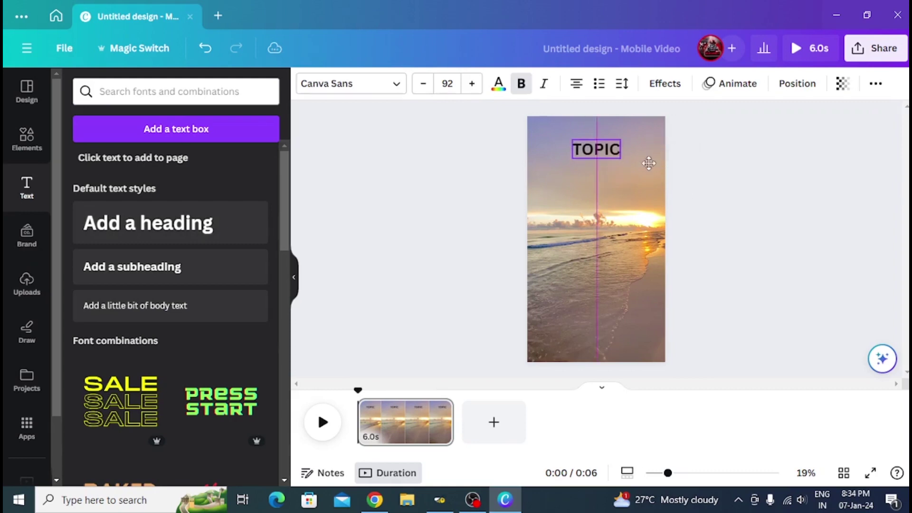
click(804, 173)
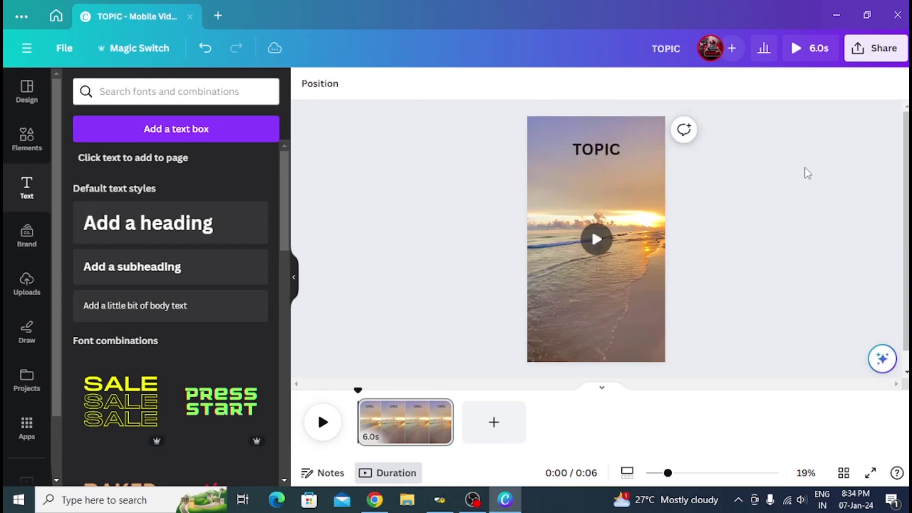
click(613, 146)
click(756, 185)
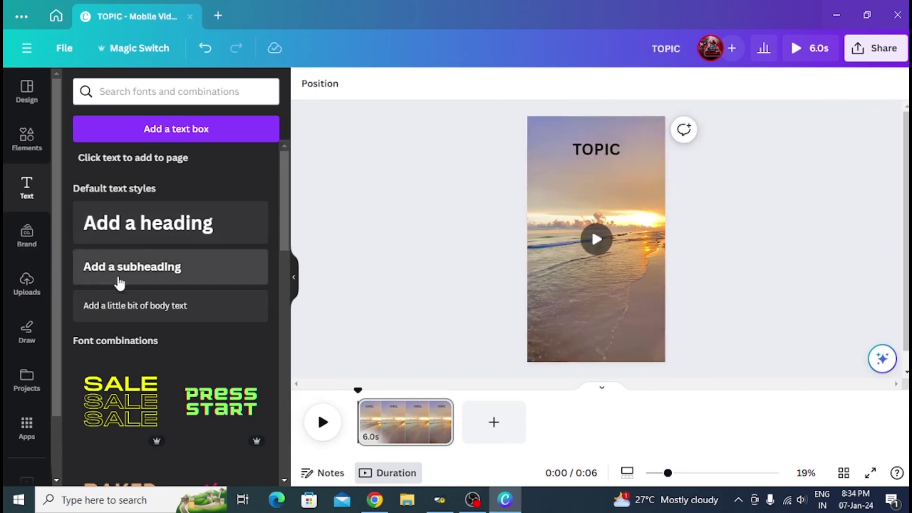
- Add a subheading reading "part 1" below the TOPIC heading
drag(146, 269, 604, 232)
drag(218, 271, 683, 220)
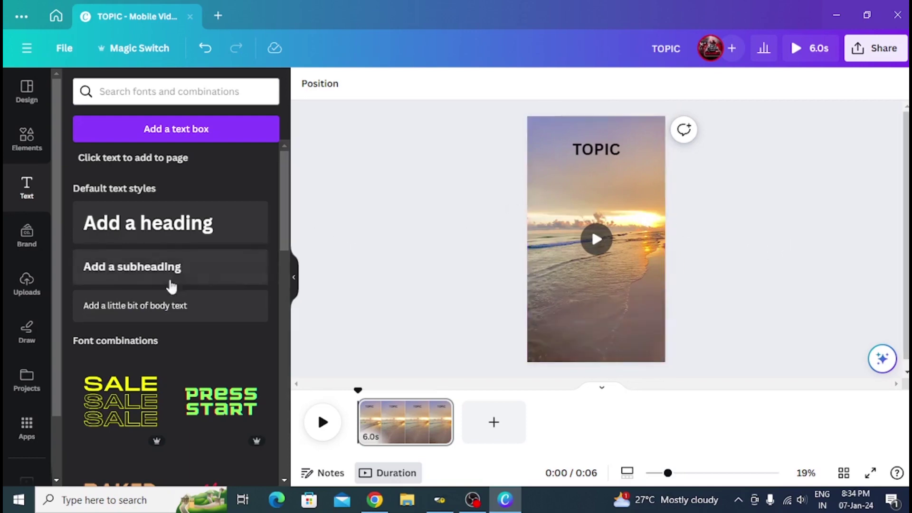
drag(133, 282, 627, 193)
double_click(622, 192)
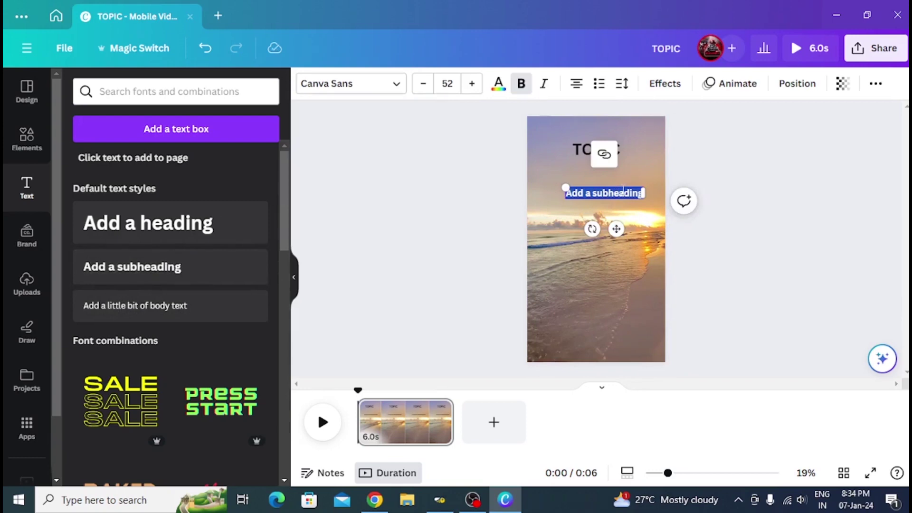
key(BackSpace)
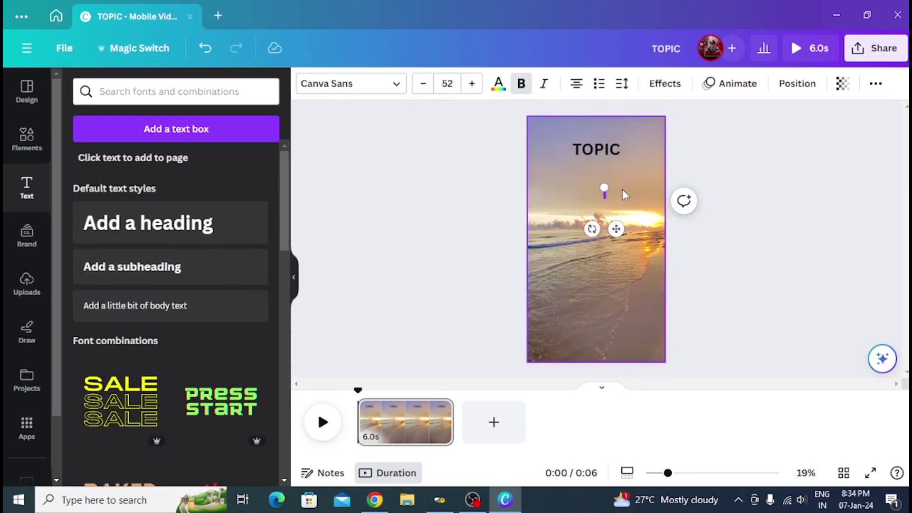
text(part 1)
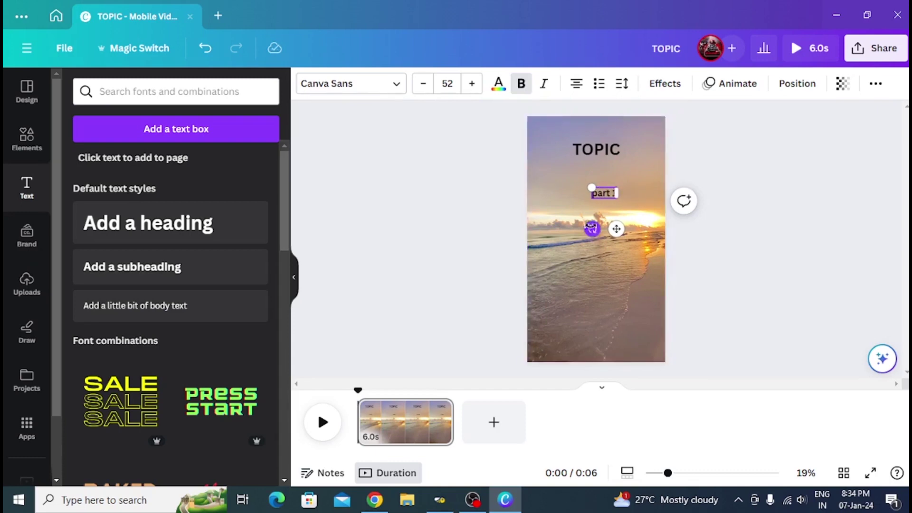
- Set the "part 1" text's font size to 115 and centre it on the page at the horizon
click(458, 81)
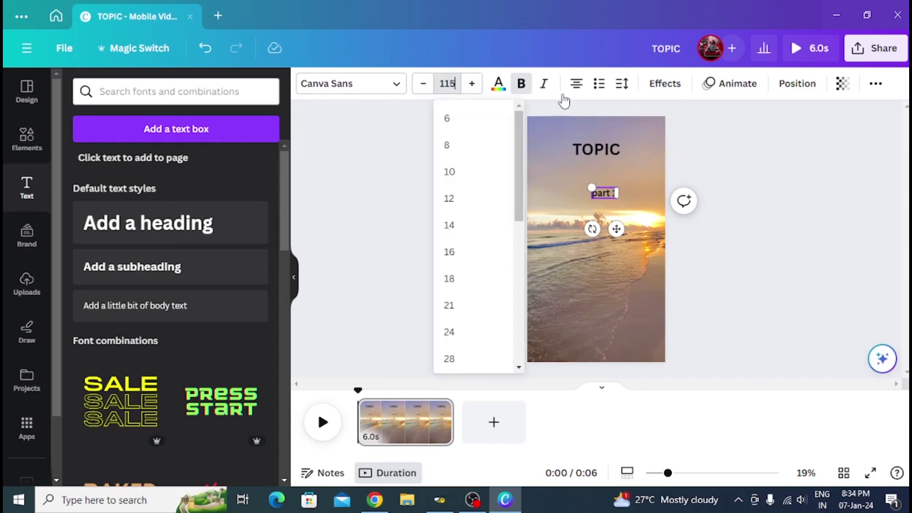
click(718, 206)
click(594, 228)
mouse_move(594, 227)
mouse_down()
mouse_move(609, 245)
mouse_move(606, 220)
mouse_up()
- Increase the TOPIC heading's font size to 120
click(607, 151)
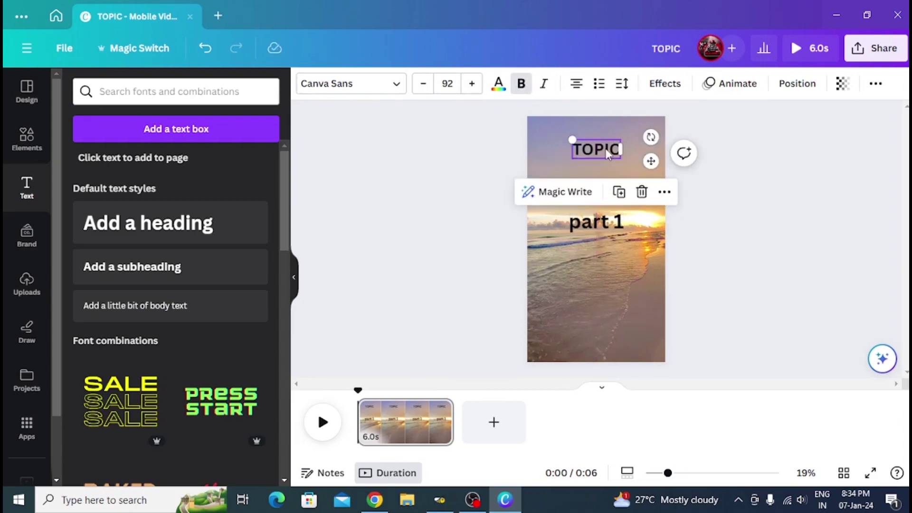
click(472, 86)
click(472, 87)
click(472, 86)
click(472, 87)
click(472, 86)
click(472, 86)
click(472, 87)
click(472, 86)
click(472, 87)
click(473, 86)
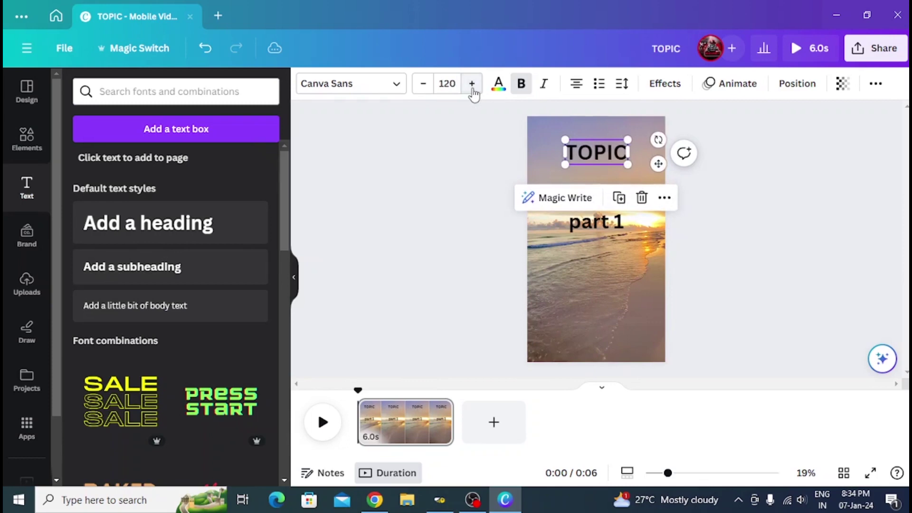
click(654, 199)
- Add a second subheading reading "part 2" below the "part 1" text
drag(171, 238, 152, 238)
drag(209, 261, 639, 272)
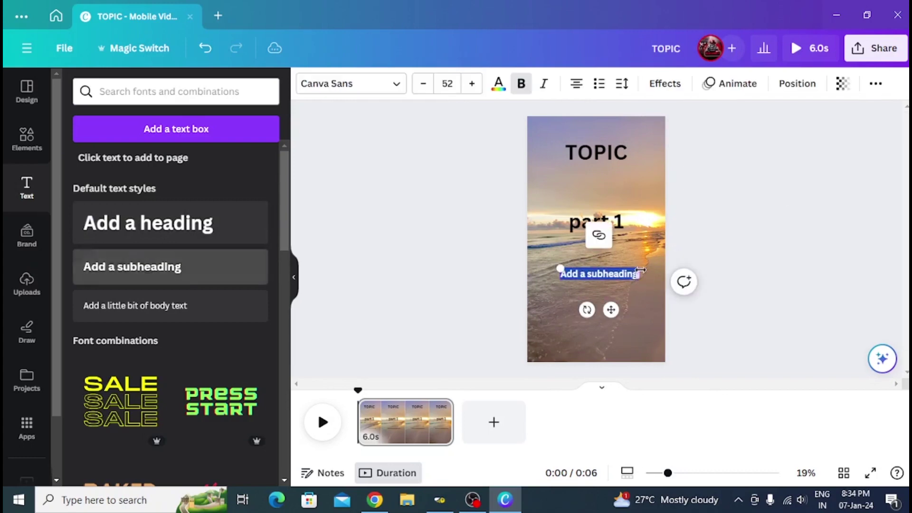
key(BackSpace)
text(par)
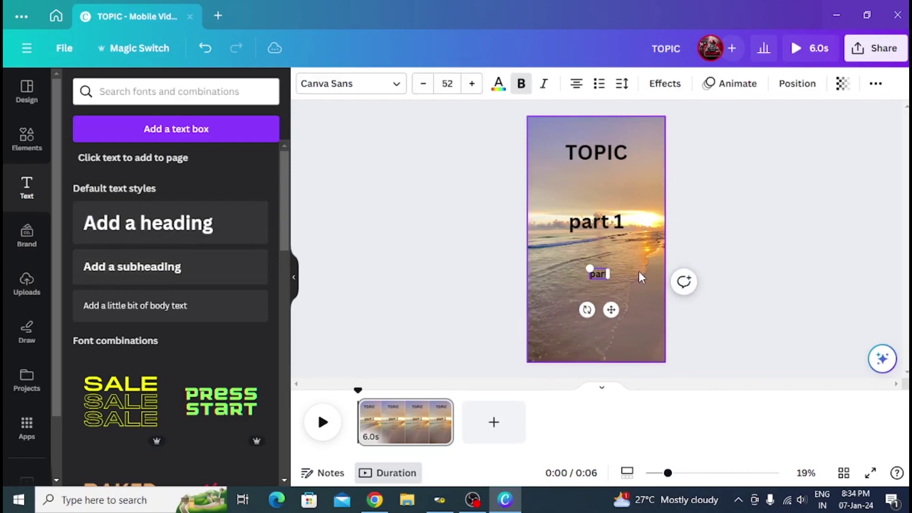
text(t 2)
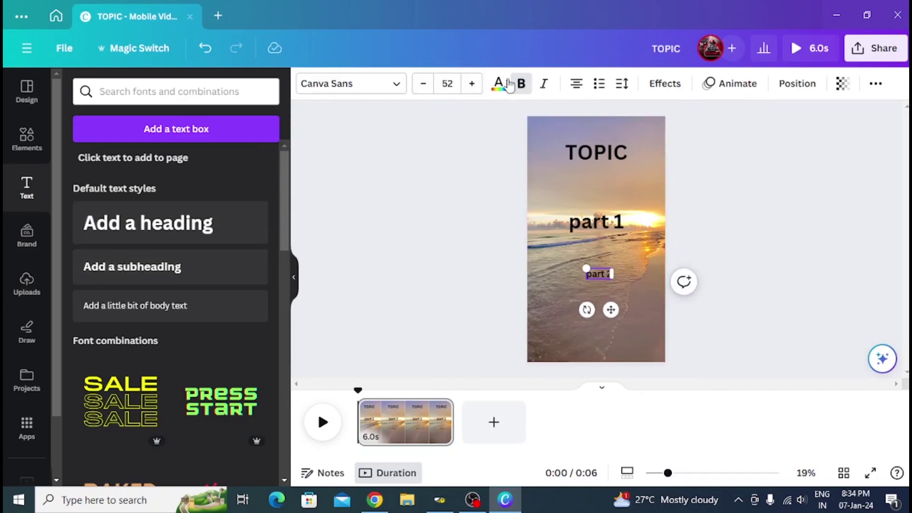
- Set the "part 2" text's font size to 115 and centre it beneath "part 1"
click(456, 86)
click(457, 86)
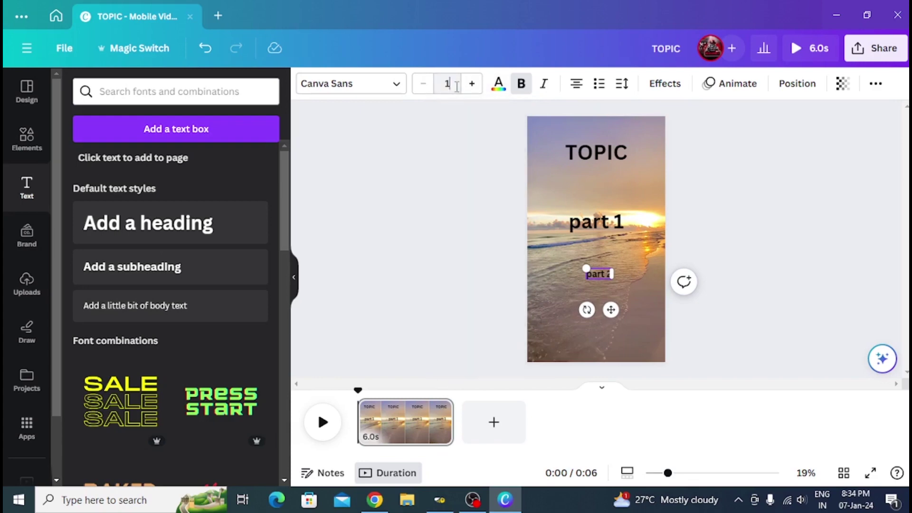
click(792, 163)
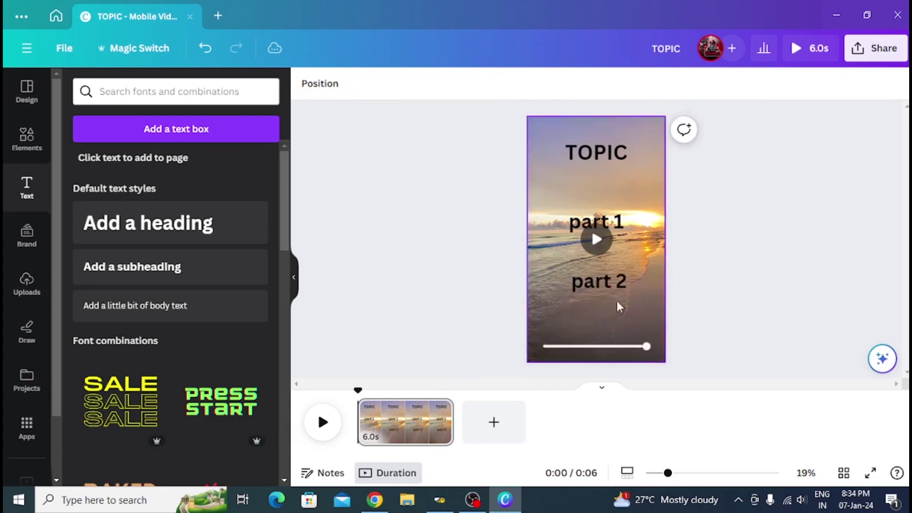
drag(621, 285, 616, 283)
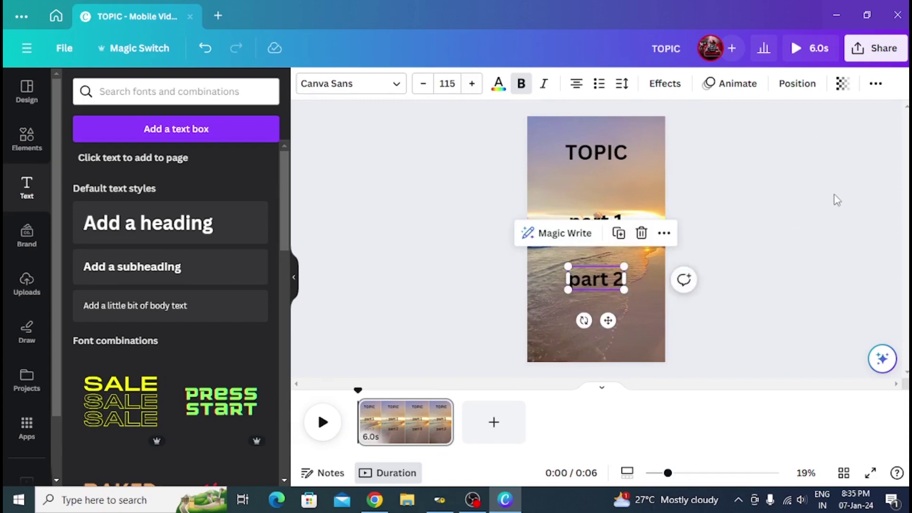
click(578, 295)
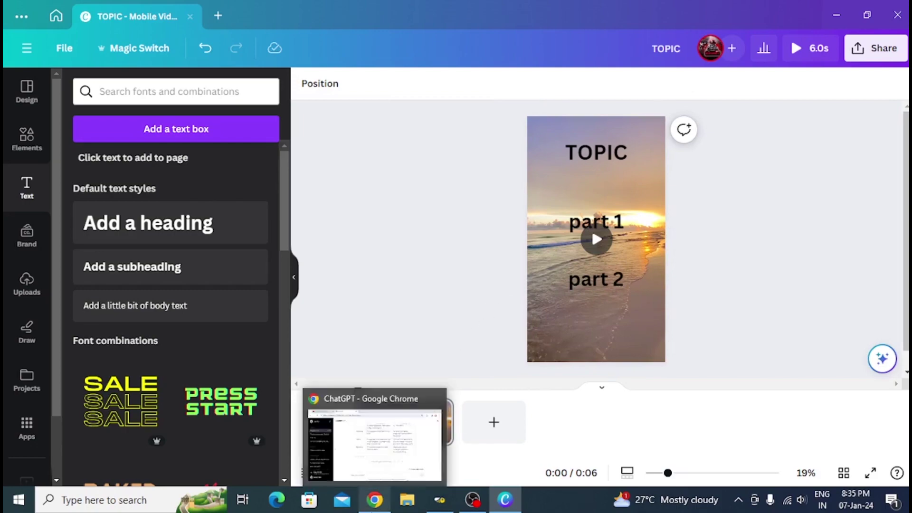
- Switch to ChatGPT in Chrome and copy all fact table rows from Animals through Psychology, without the header row
click(375, 499)
scroll(435, 183, up, 10)
scroll(436, 183, up, 20)
scroll(418, 236, up, 9)
scroll(420, 230, down, 4)
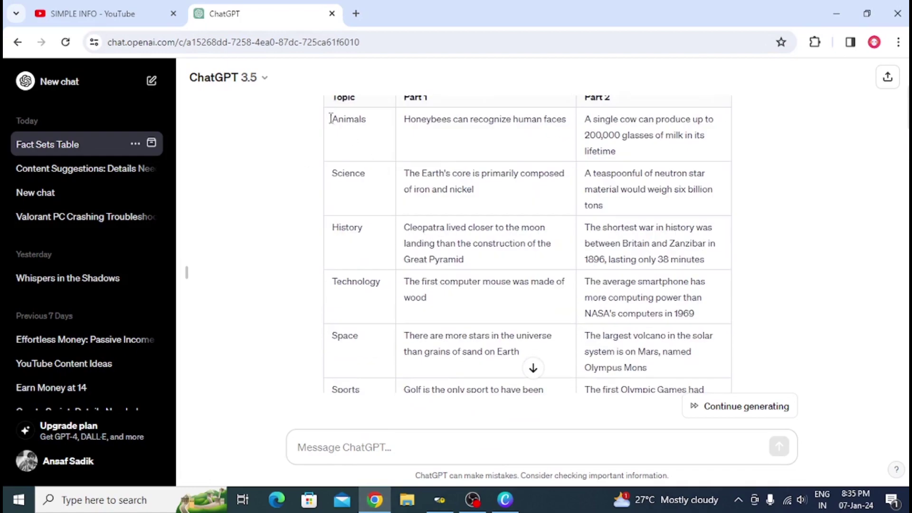
drag(333, 119, 757, 350)
drag(777, 385, 686, 292)
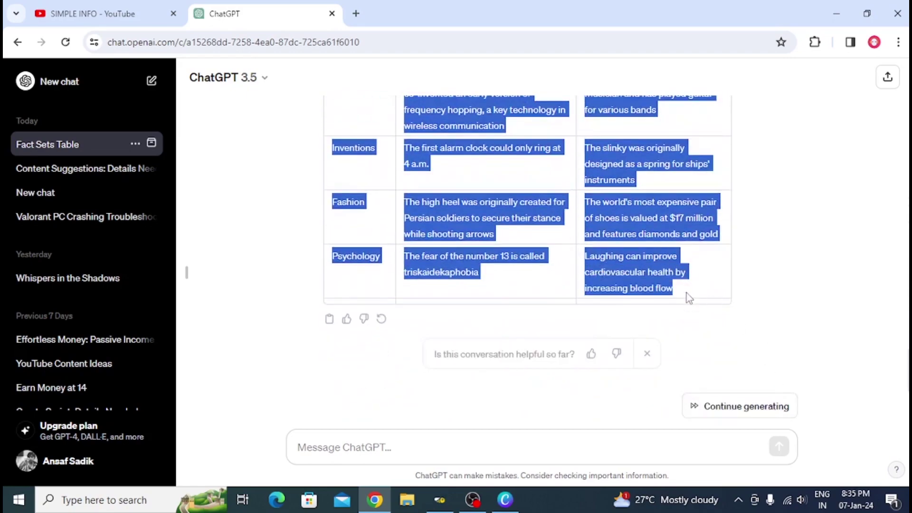
right_click(626, 259)
click(328, 272)
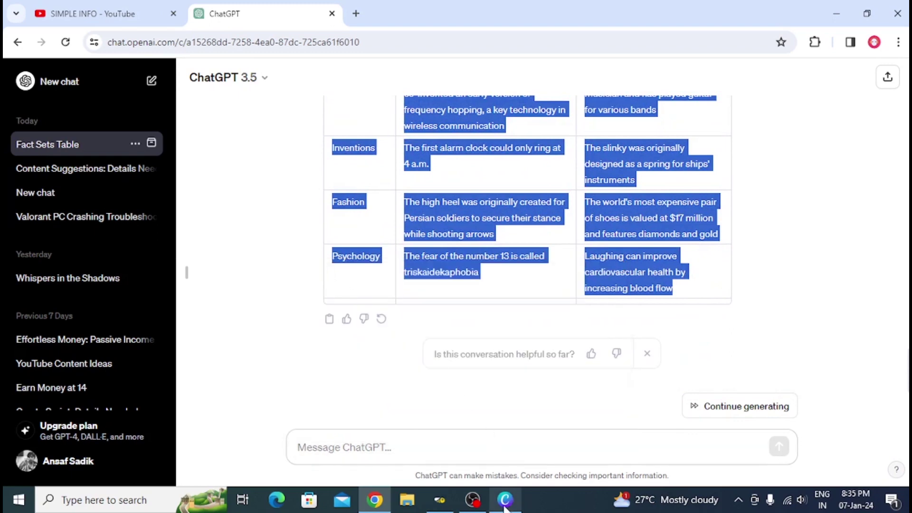
- Switch back to Canva and start the Bulk create app with manual data entry
click(504, 498)
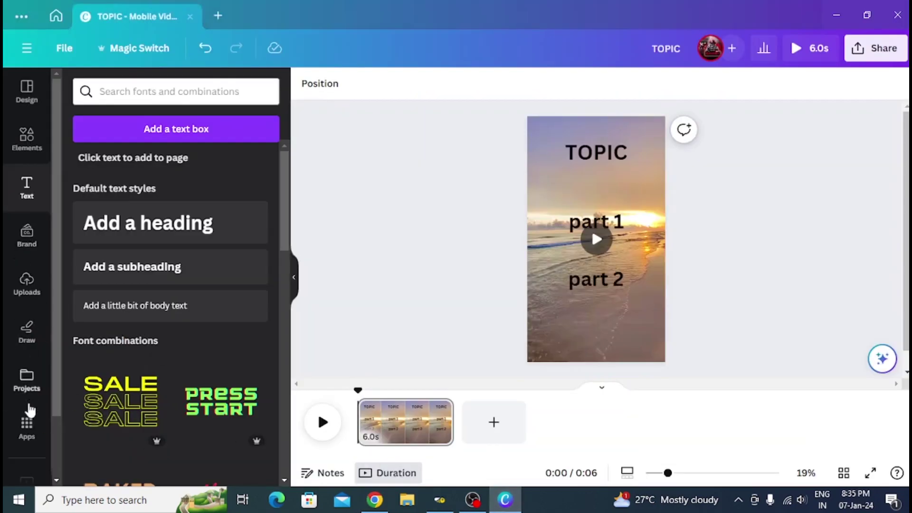
click(27, 430)
scroll(202, 258, down, 4)
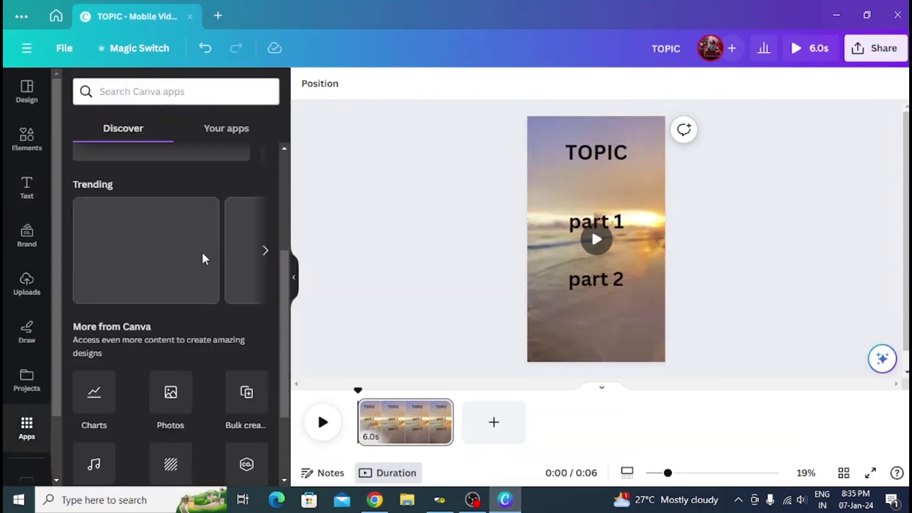
scroll(202, 258, down, 2)
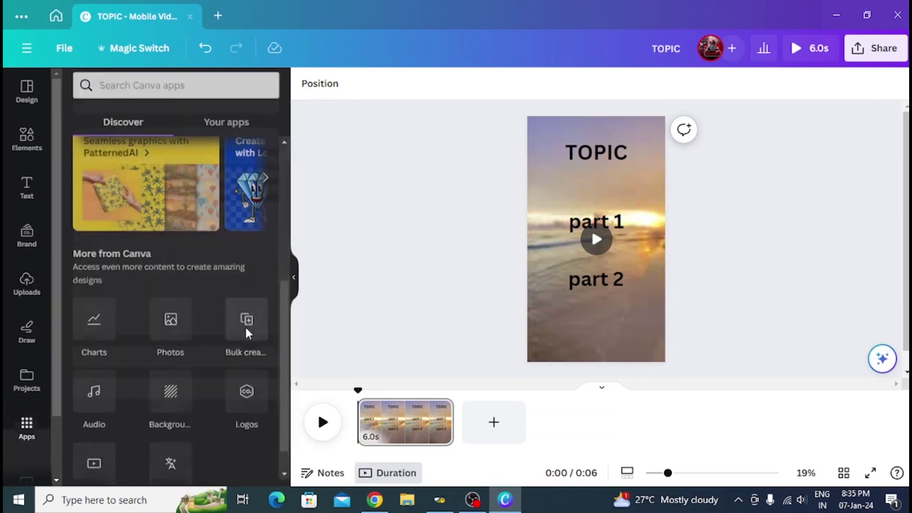
click(247, 327)
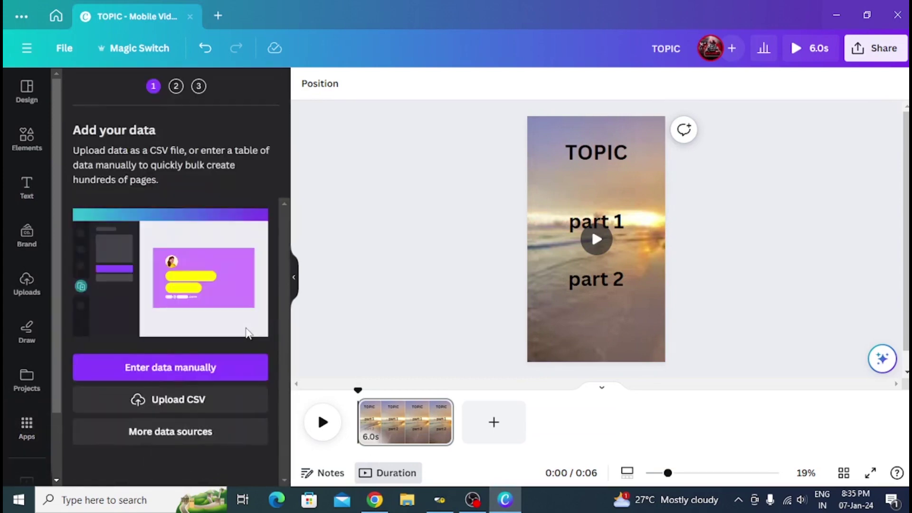
click(199, 370)
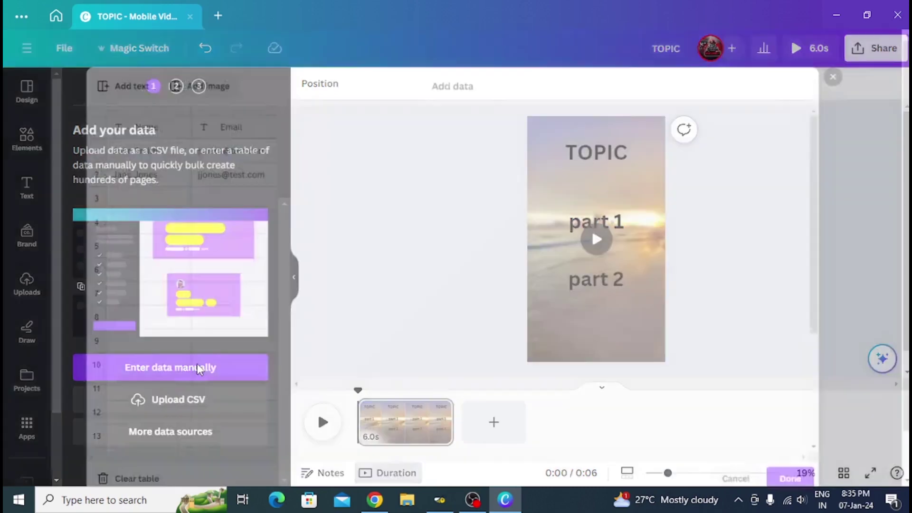
- Clear the sample column headings and sample entries from the data table
click(200, 113)
key(Delete)
click(100, 111)
key(Delete)
click(113, 143)
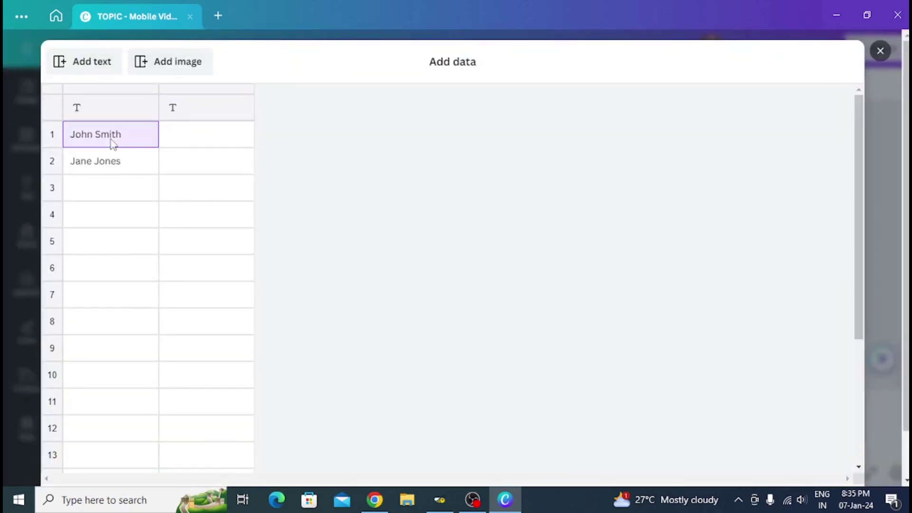
click(124, 171)
key(Delete)
click(119, 108)
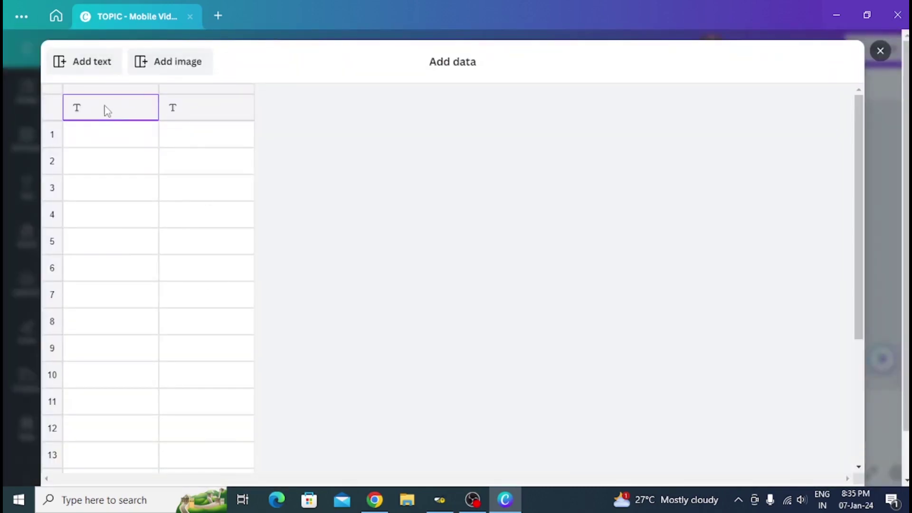
- Paste the copied fact rows into the data table, starting at the first cell of row 1
click(98, 137)
click(102, 111)
click(99, 136)
right_click(101, 137)
click(148, 189)
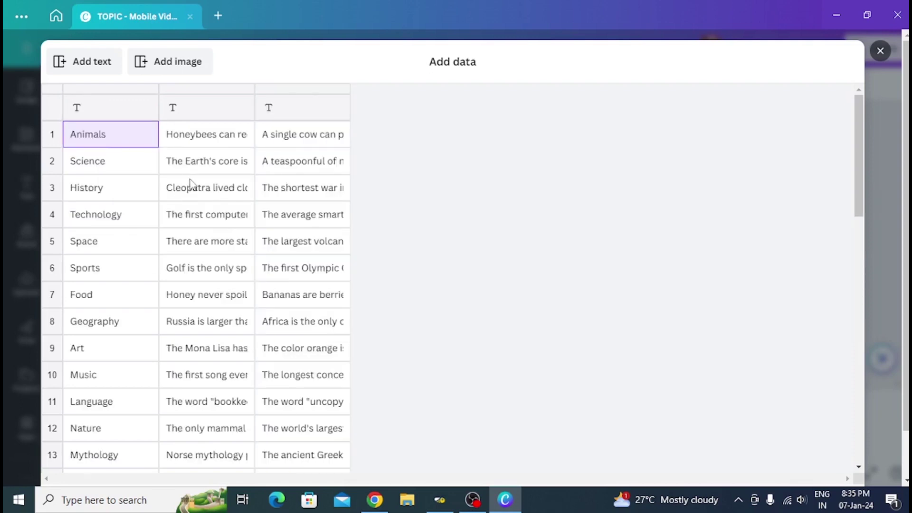
- Name the three data columns "TOpic", "part 1" and "part 2", and finish the data entry
click(145, 109)
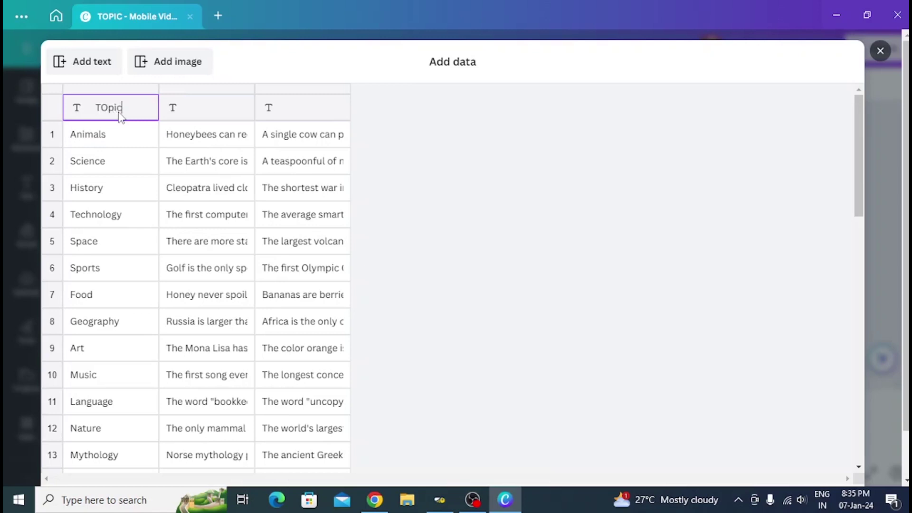
click(196, 110)
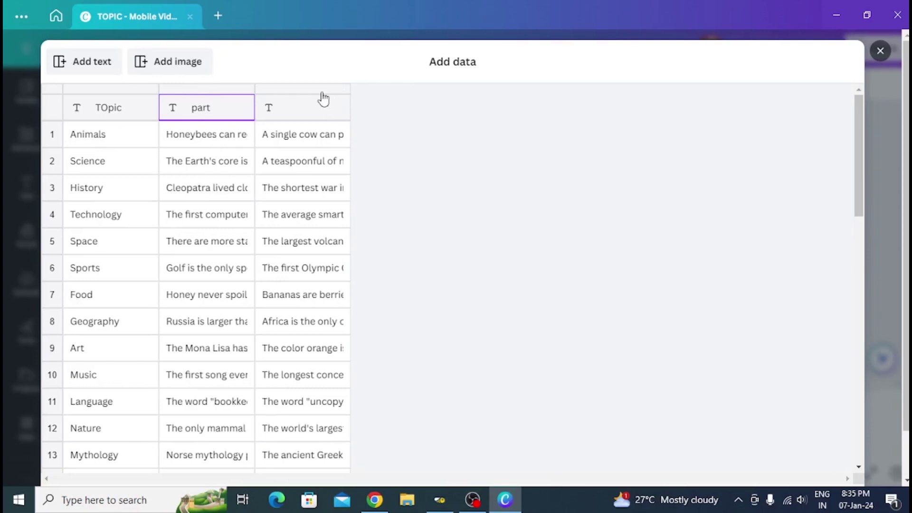
click(306, 110)
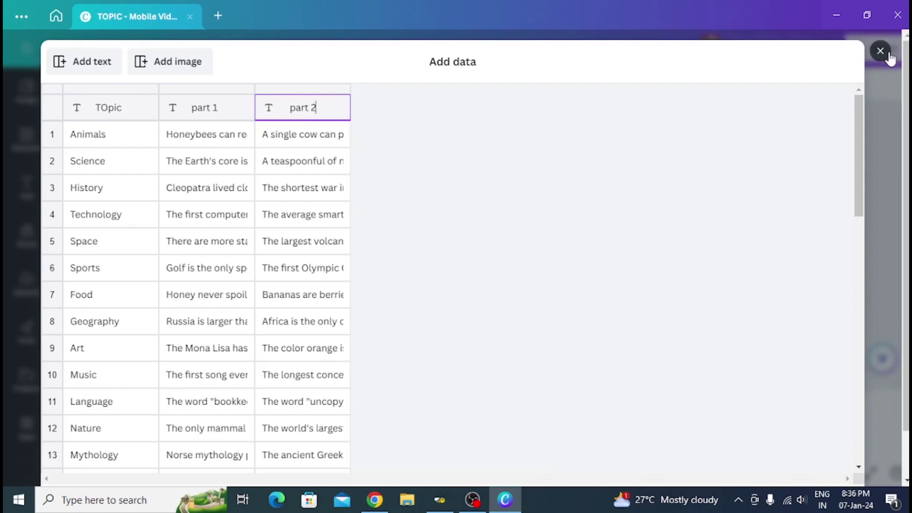
scroll(751, 240, down, 10)
click(831, 452)
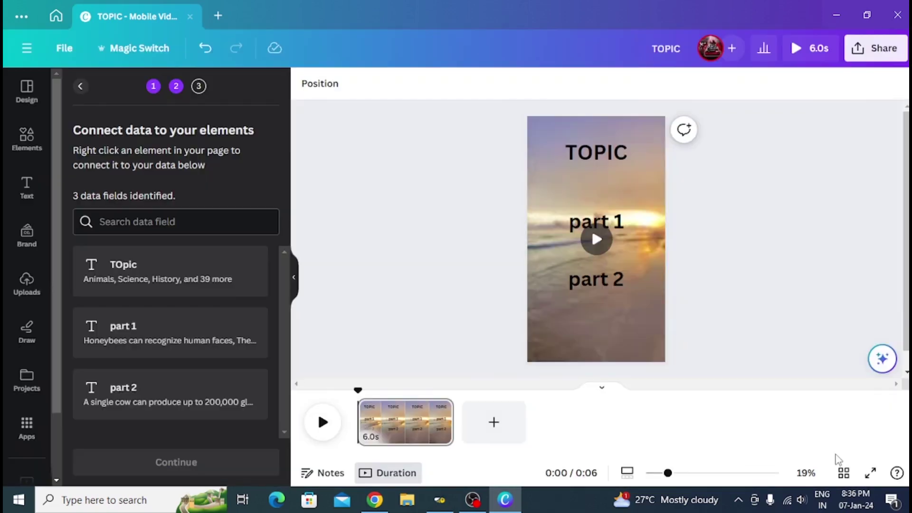
- Show the timing of the "part 1" text and shorten it to about the first 3 seconds of the clip
click(596, 220)
right_click(596, 220)
click(680, 315)
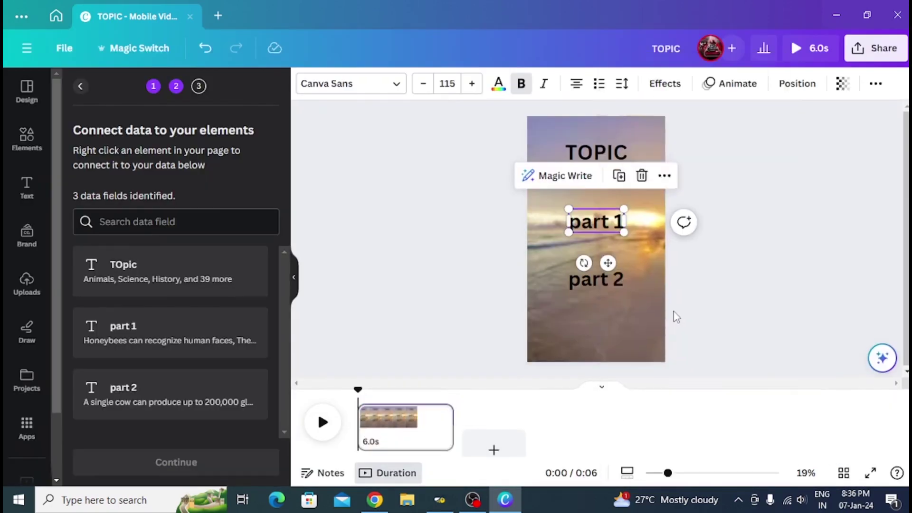
drag(450, 398, 405, 399)
- Trim the start of the "part 2" text so it shows only from about 3 seconds to the clip's end
right_click(610, 284)
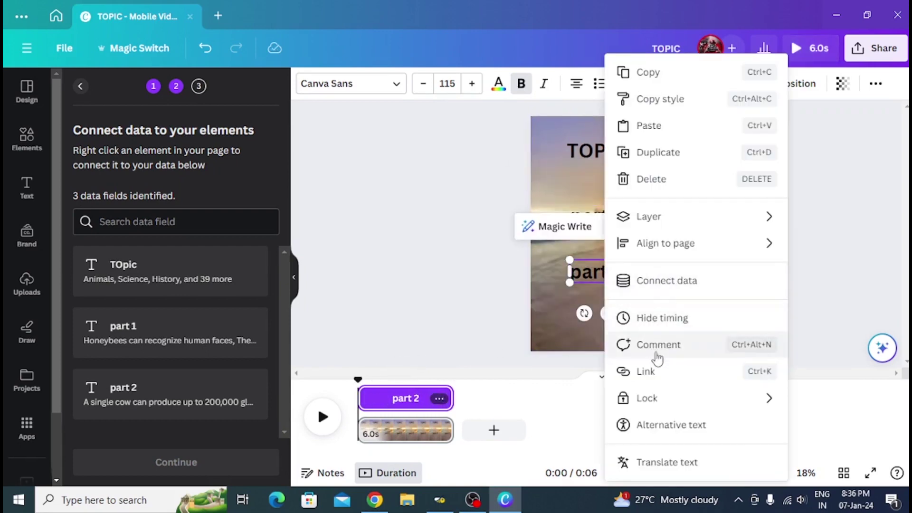
click(360, 400)
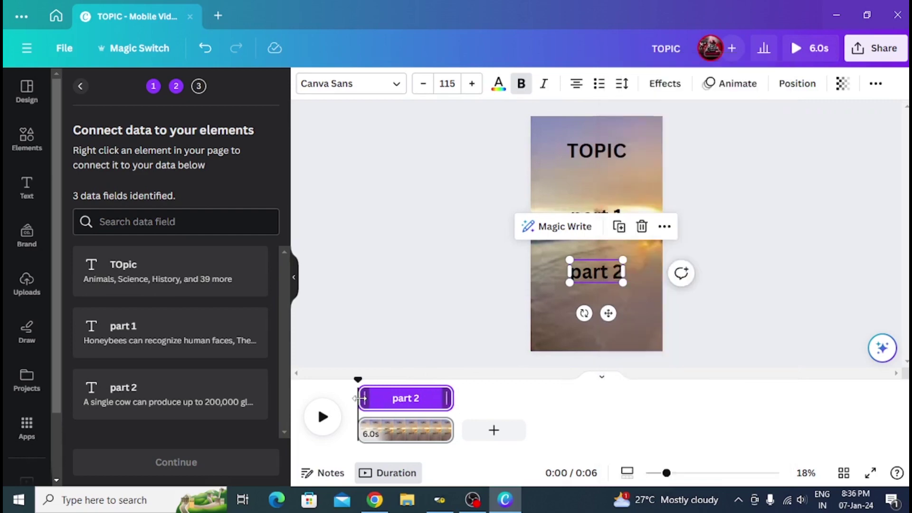
drag(364, 398, 409, 399)
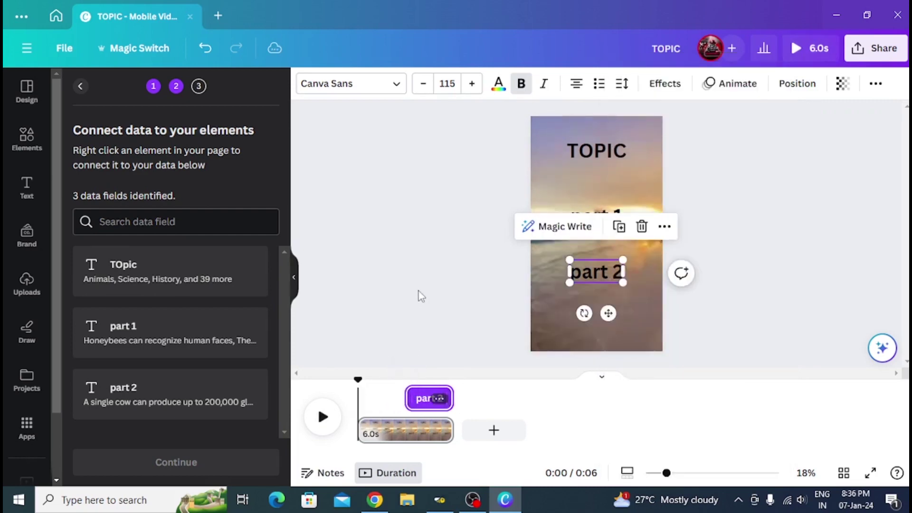
- Play the page to check the timing of the "part 1" and "part 2" texts, and return the playhead towards the start
click(421, 295)
click(323, 422)
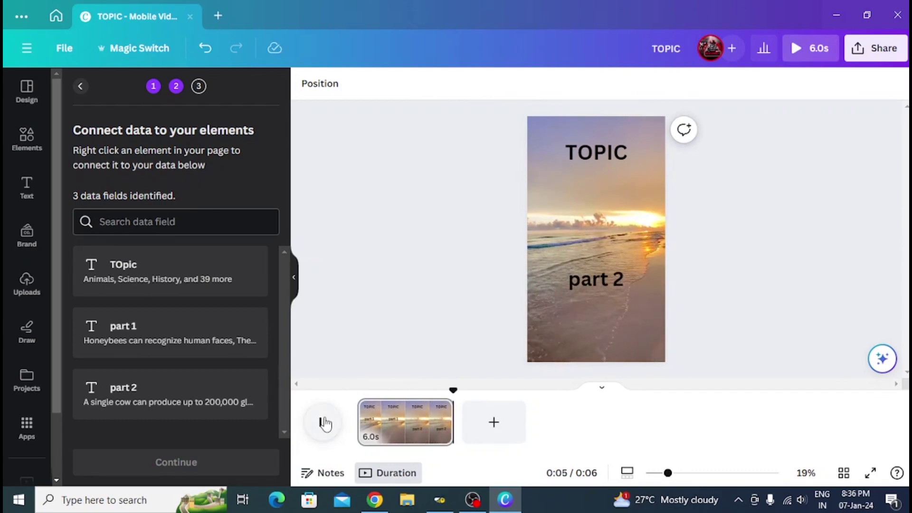
click(380, 387)
drag(382, 389, 356, 387)
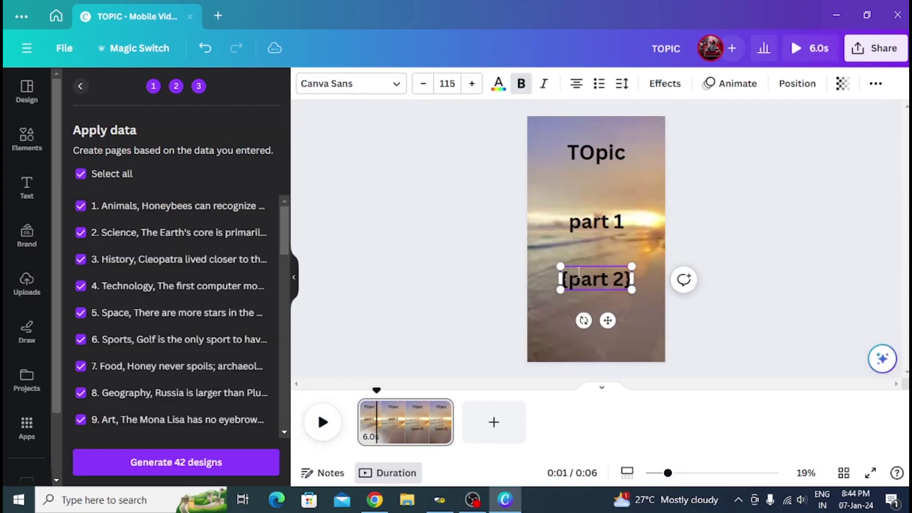
- Remove the curly braces around the "part 2" placeholder text on the page
key(BackSpace)
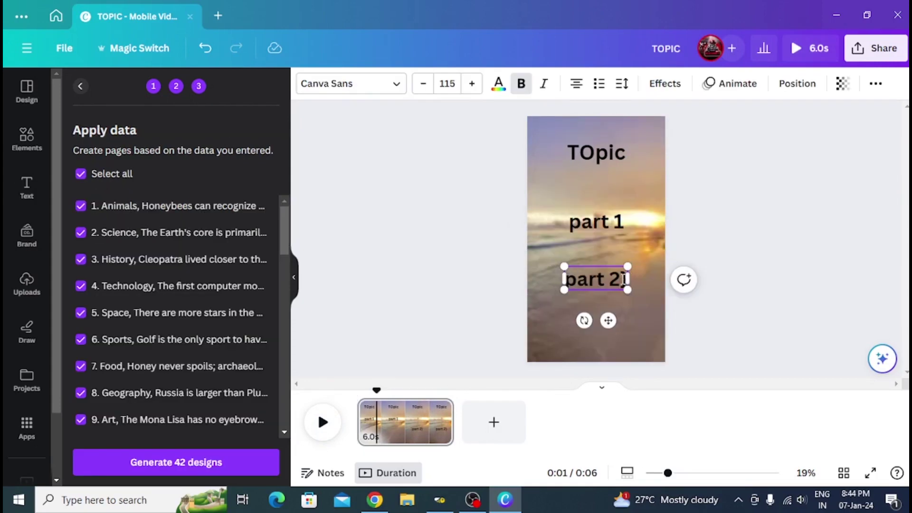
click(624, 279)
key(BackSpace)
click(681, 295)
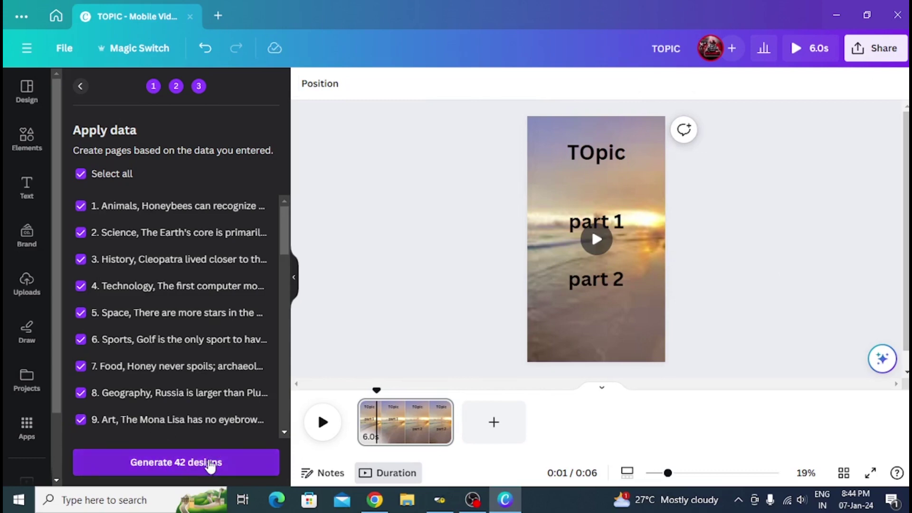
- Generate the 42 designs from the connected data and preview the first pages of the result
click(209, 463)
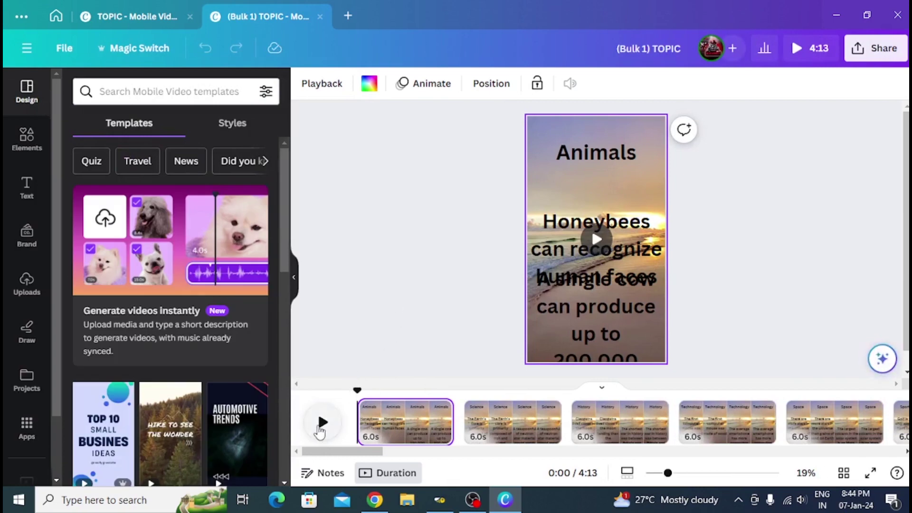
click(321, 424)
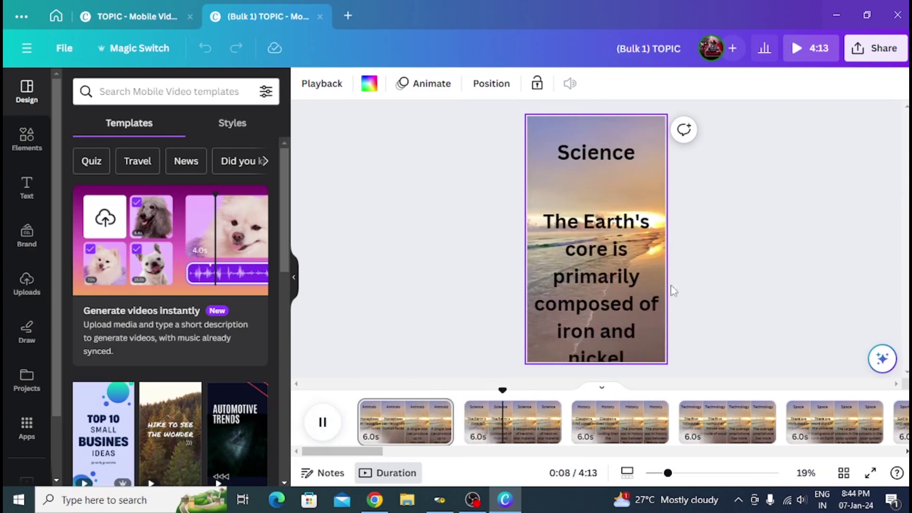
click(328, 430)
- Move both fact texts on the Animals page up to the same position just below the heading, and play the video
click(380, 427)
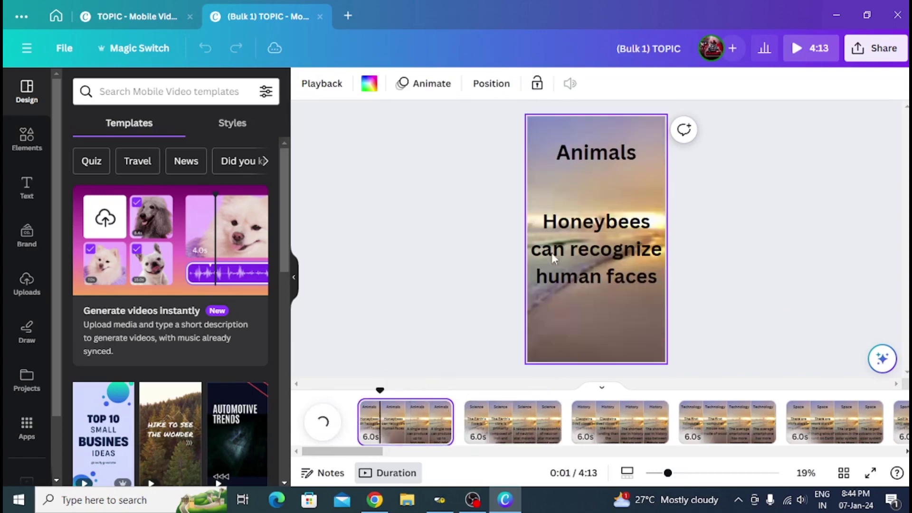
drag(608, 243, 605, 227)
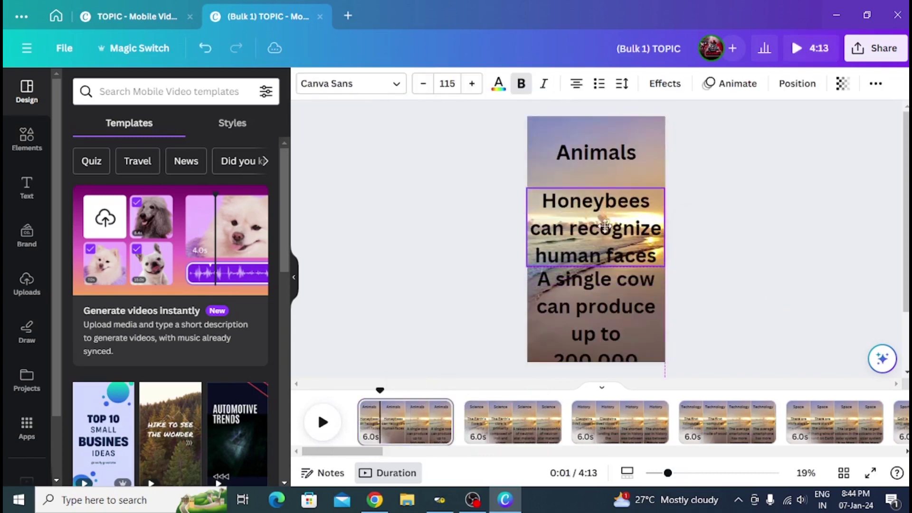
click(631, 325)
drag(632, 325, 628, 242)
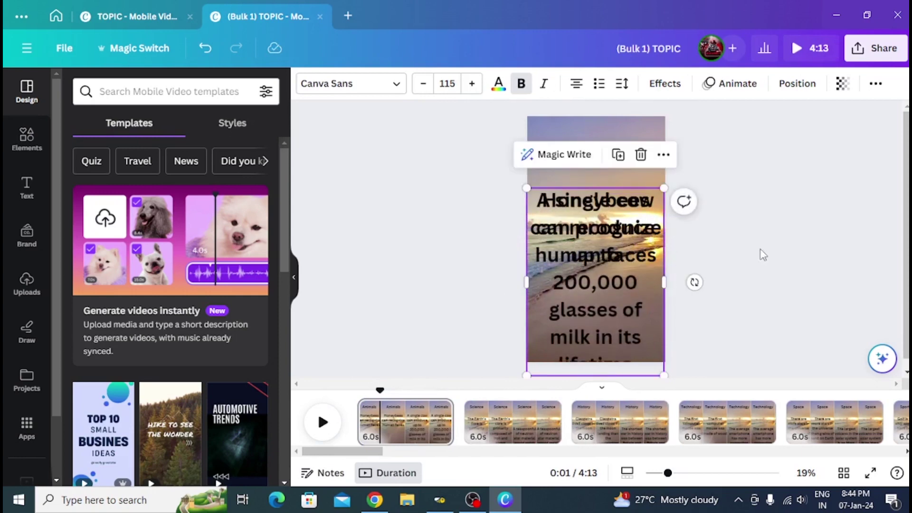
click(323, 422)
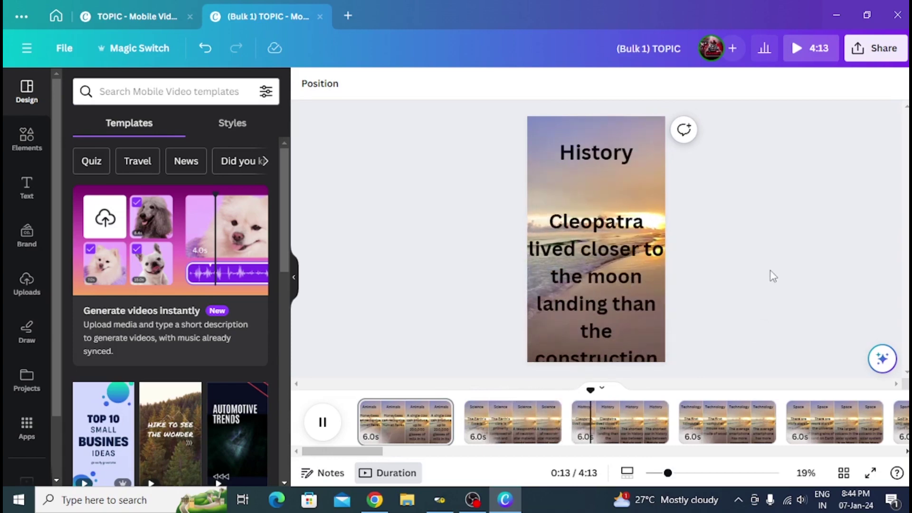
- Set up an MP4 Video download of all pages with "Download pages as separate files" enabled
click(876, 48)
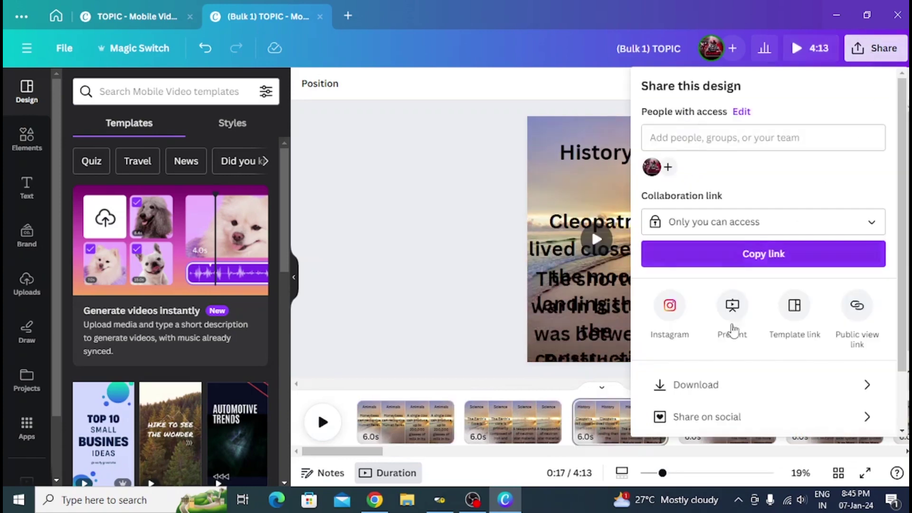
click(733, 392)
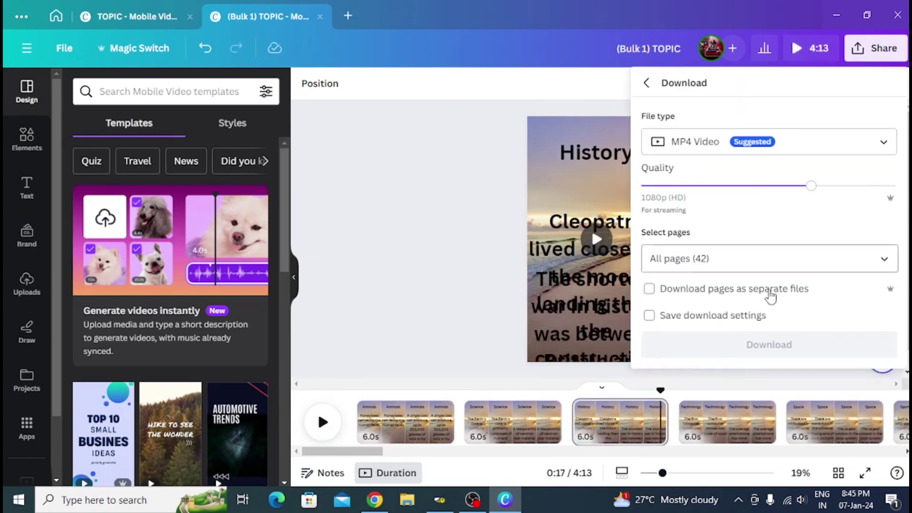
click(709, 294)
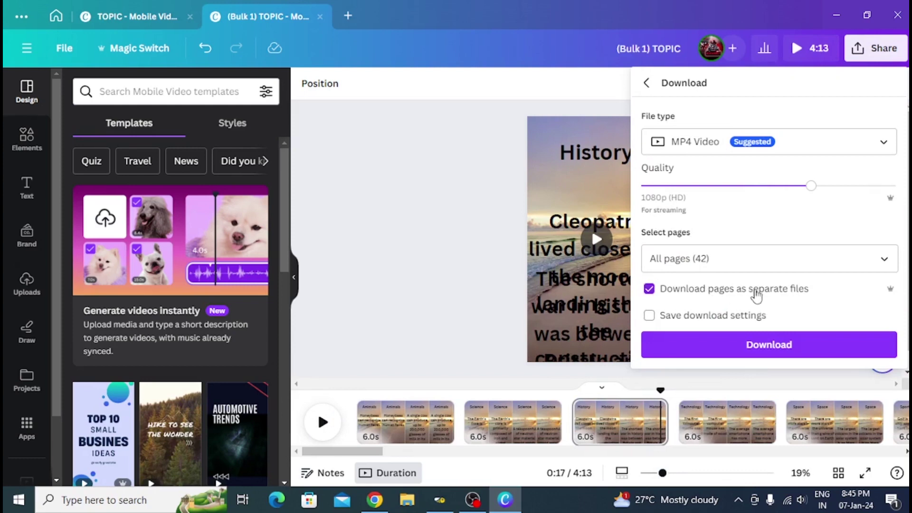